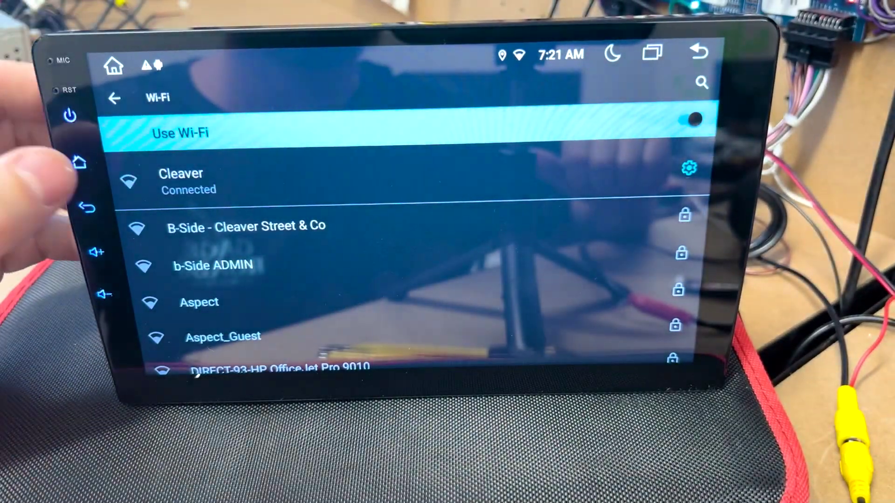
Launch Play Store from the app drawer and show the signed-in Google account menu
left_click(79, 162)
left_click(168, 351)
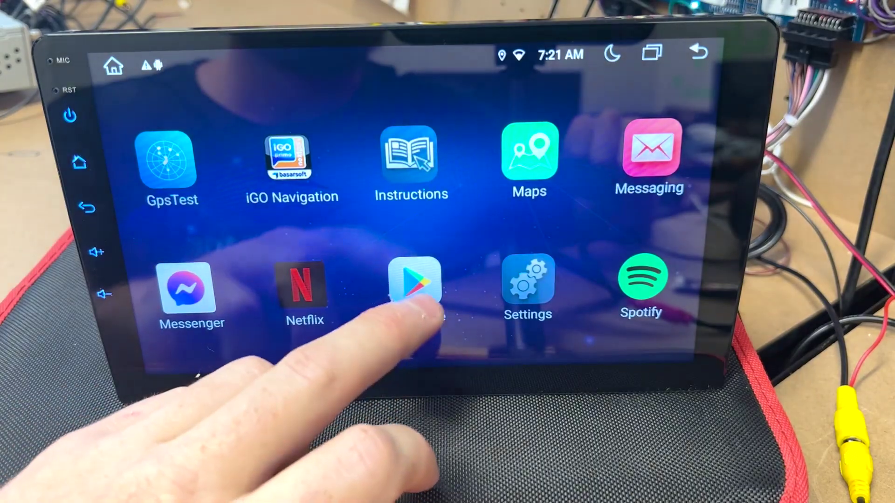
left_click(413, 280)
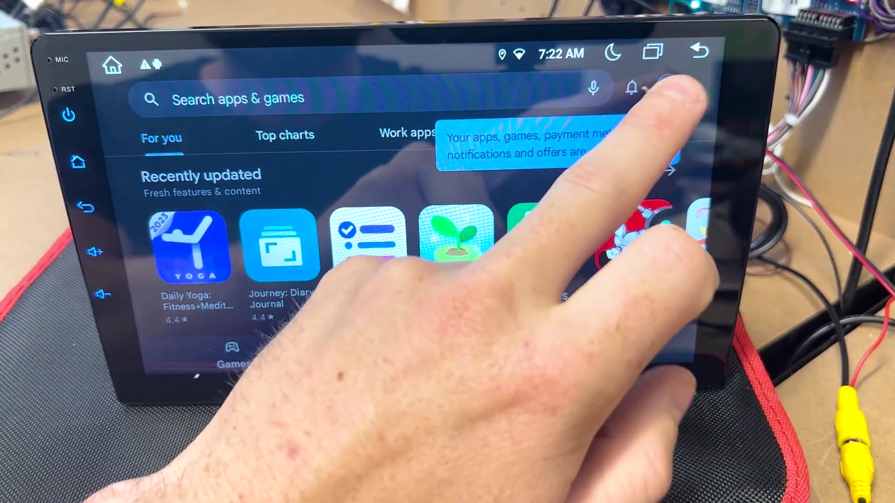
left_click(629, 147)
left_click(668, 87)
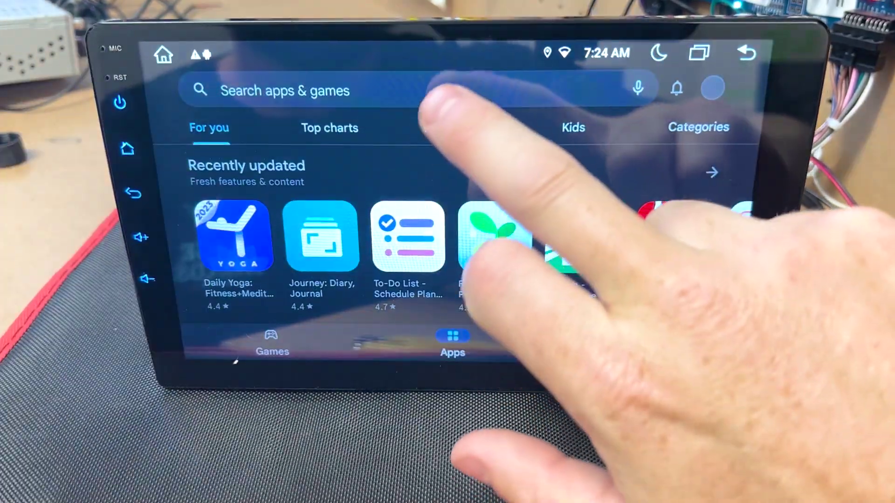
Confirm WikiCamps is installed, then start installing ExplorOz Traveller from the oziexplorer results
left_click(430, 91)
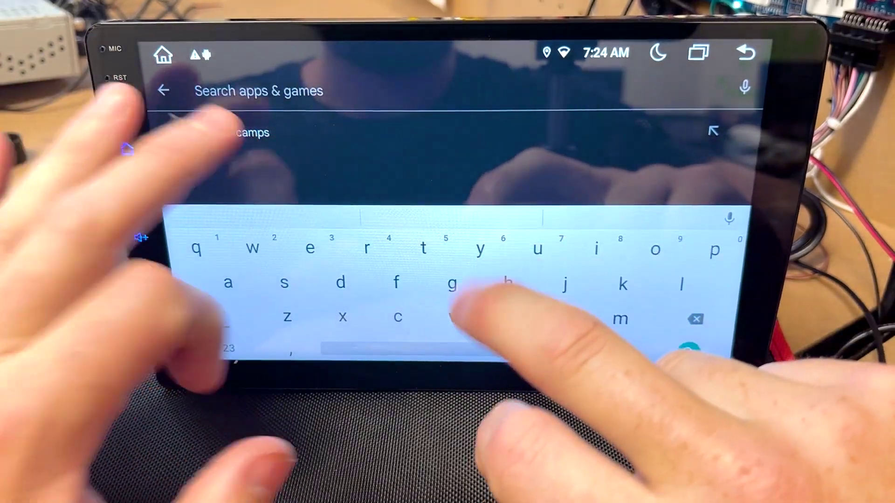
left_click(252, 132)
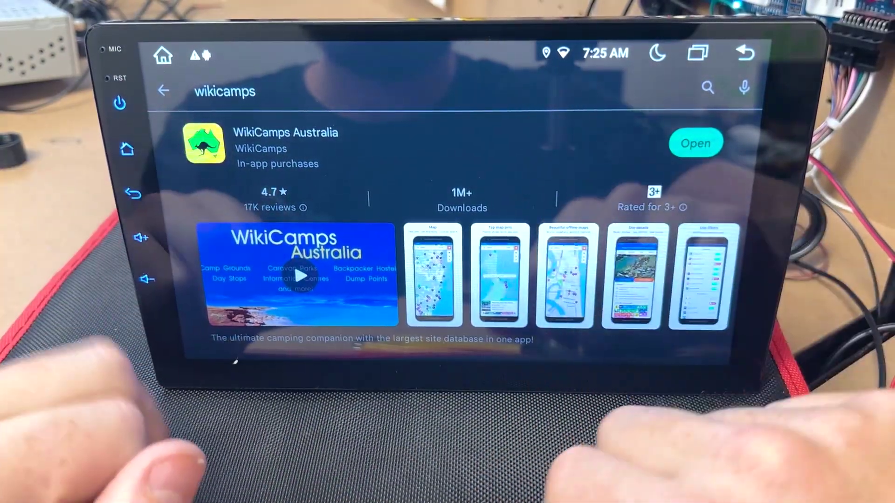
left_click(133, 193)
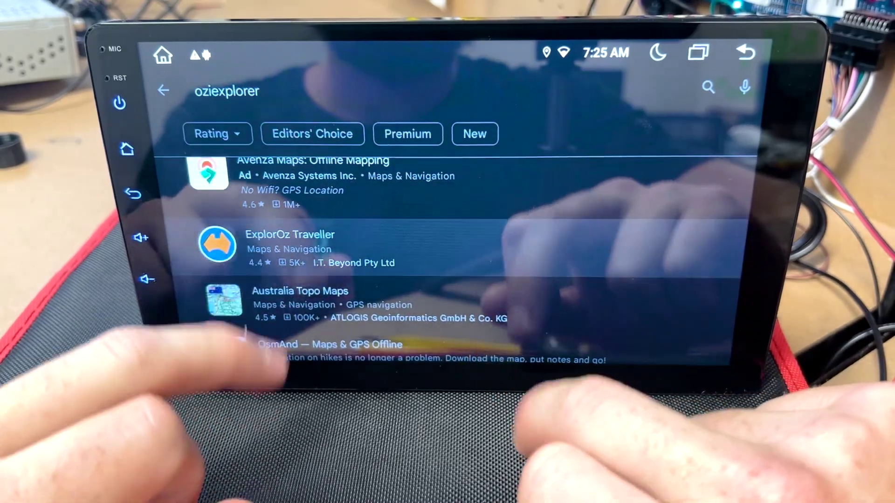
left_click(290, 244)
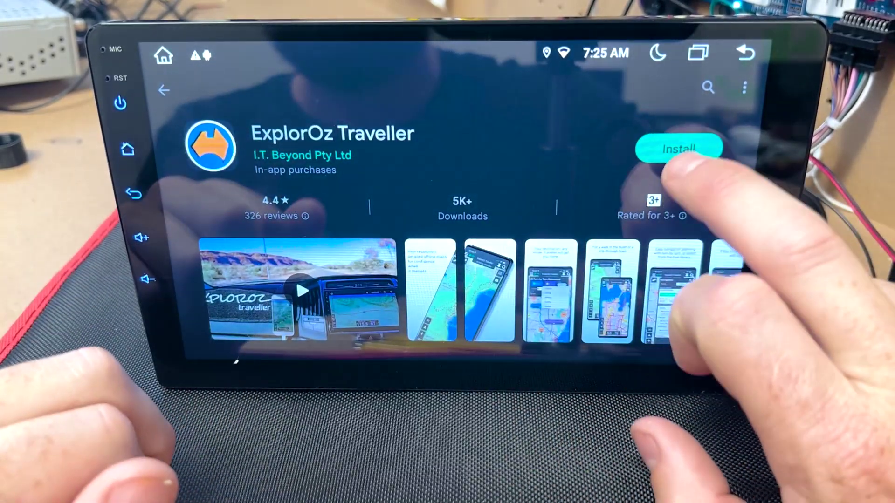
left_click(678, 149)
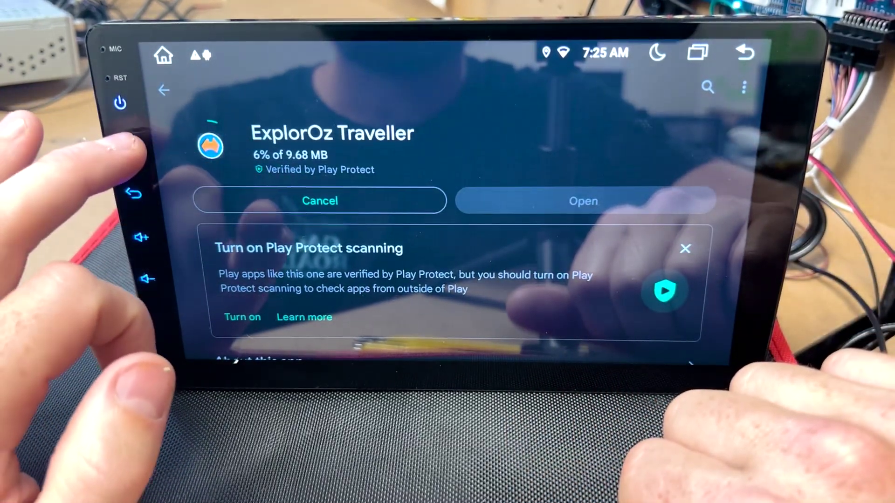
left_click(126, 149)
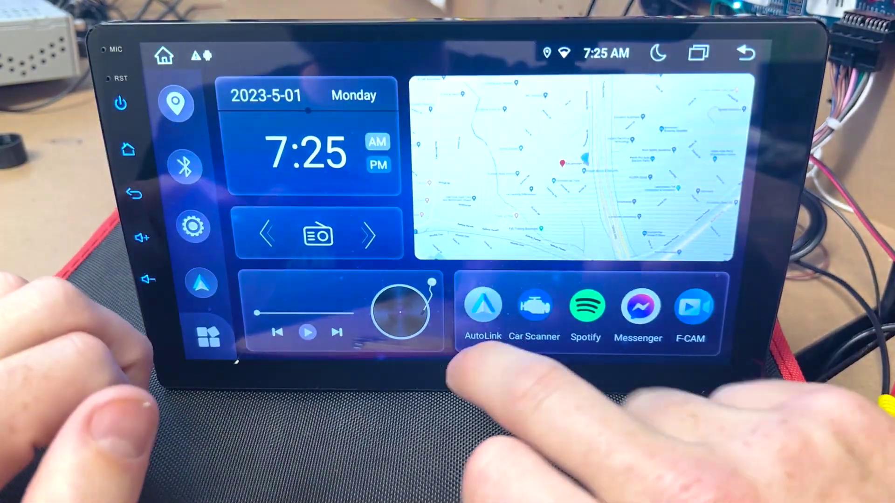
left_click(208, 339)
left_click_drag(657, 224, 391, 231)
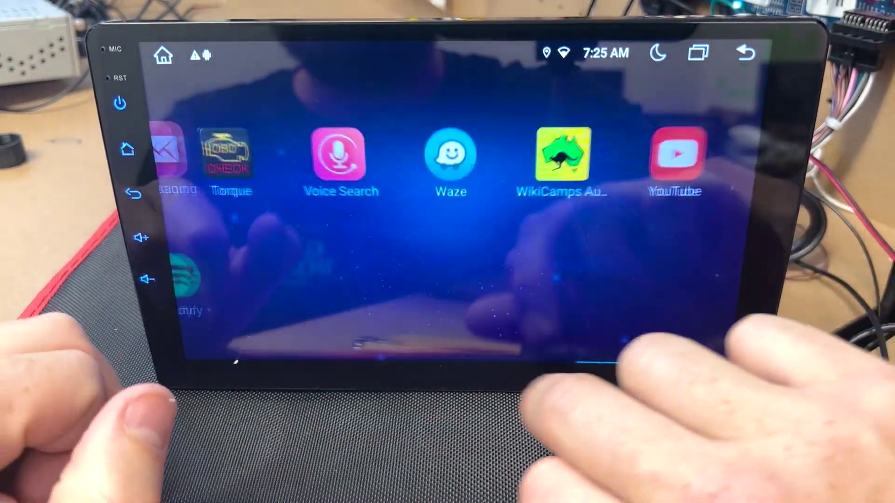
left_click(572, 143)
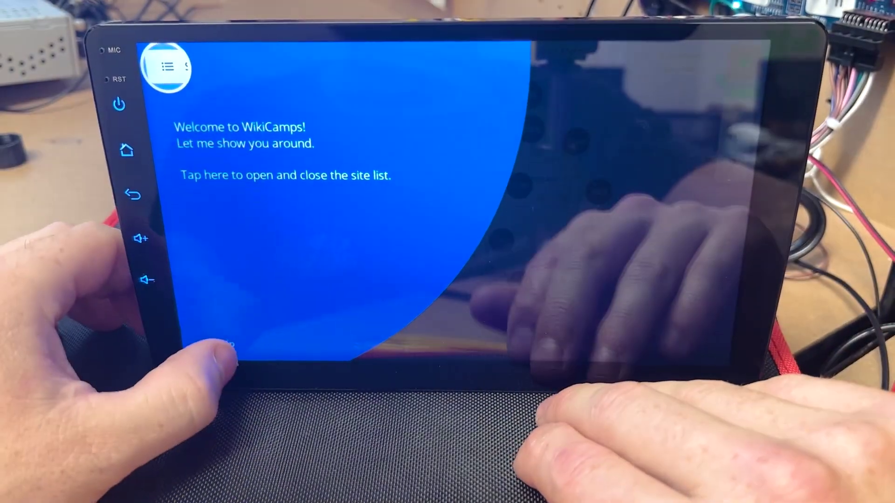
left_click(224, 343)
left_click(127, 149)
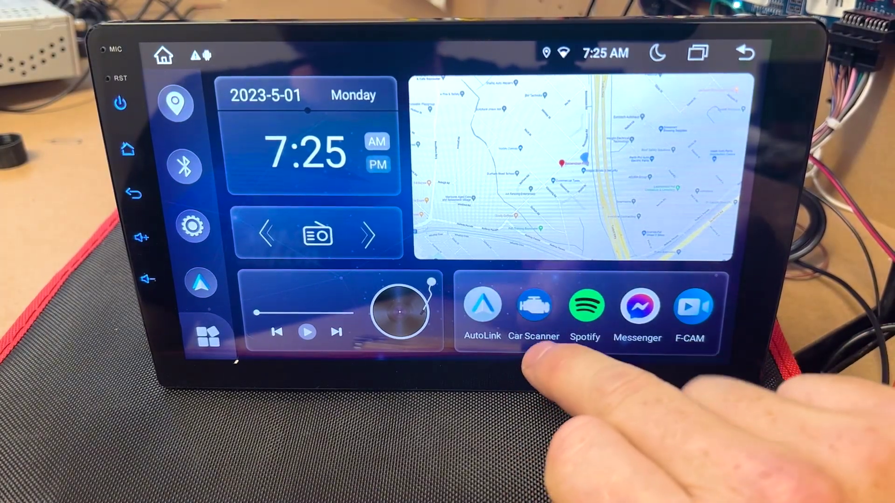
Swap Spotify for WikiCamps in the quick-access bar, then check ExplorOz Traveller among installed apps
left_click(532, 311)
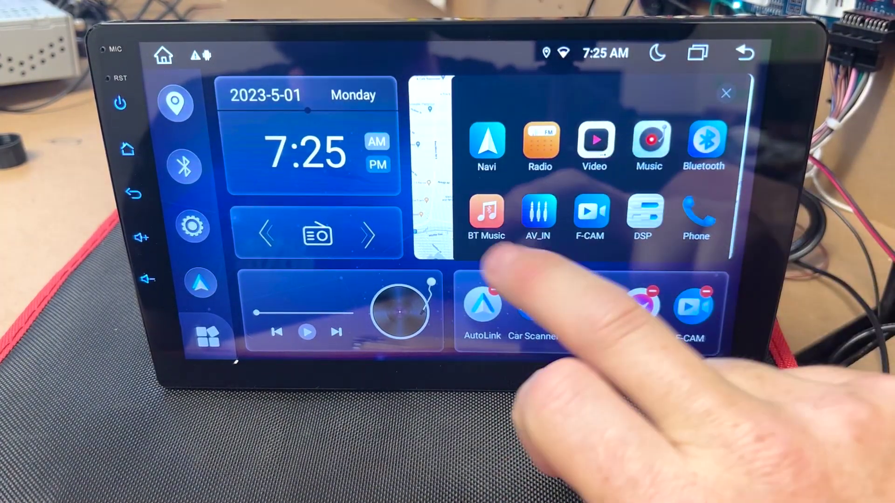
left_click_drag(570, 238, 609, 105)
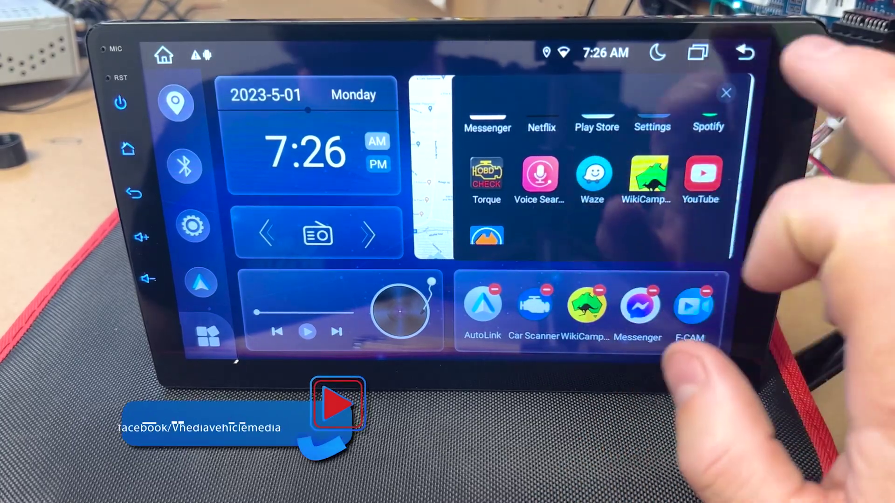
left_click(726, 93)
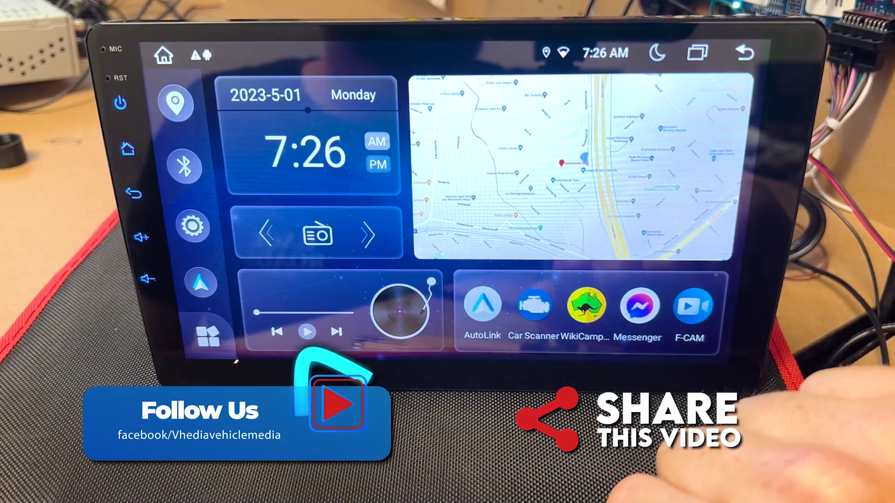
left_click(207, 336)
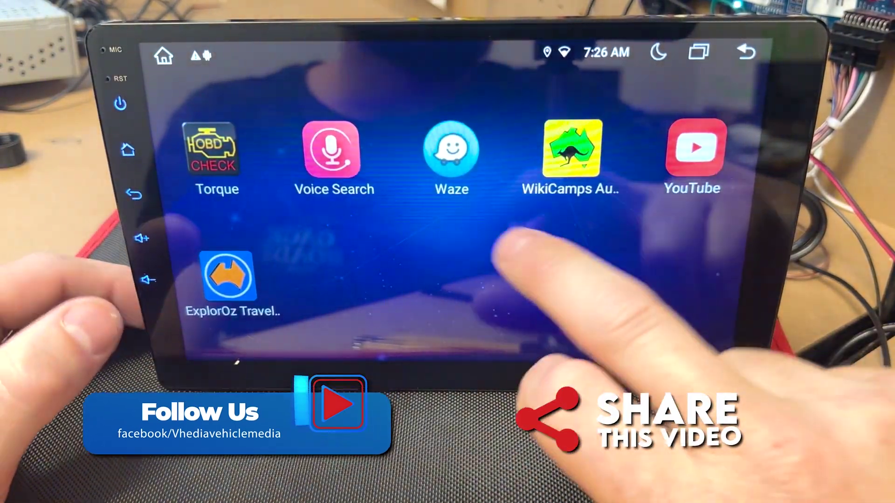